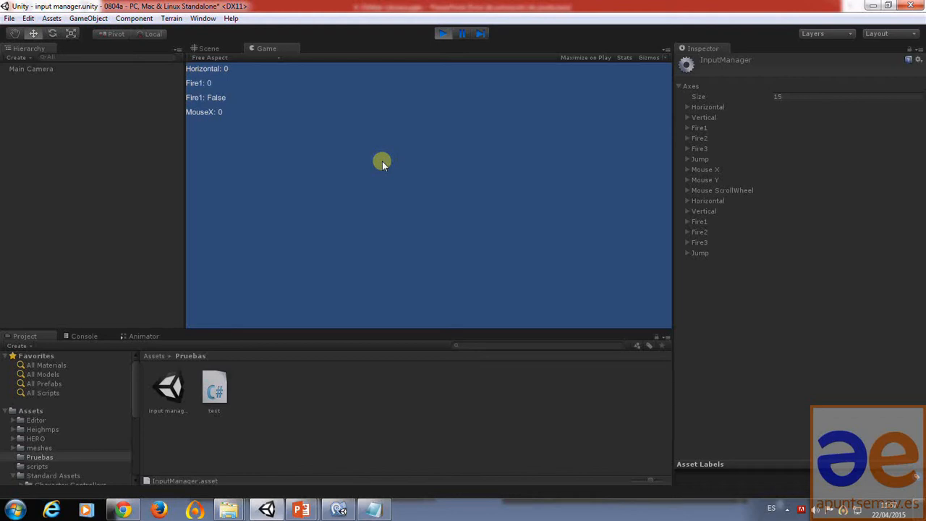
Expand the first Horizontal axis, set its Gravity to 0.5 and test rightward input in the running game.
key("Right")
left_click(688, 107)
left_click(688, 107)
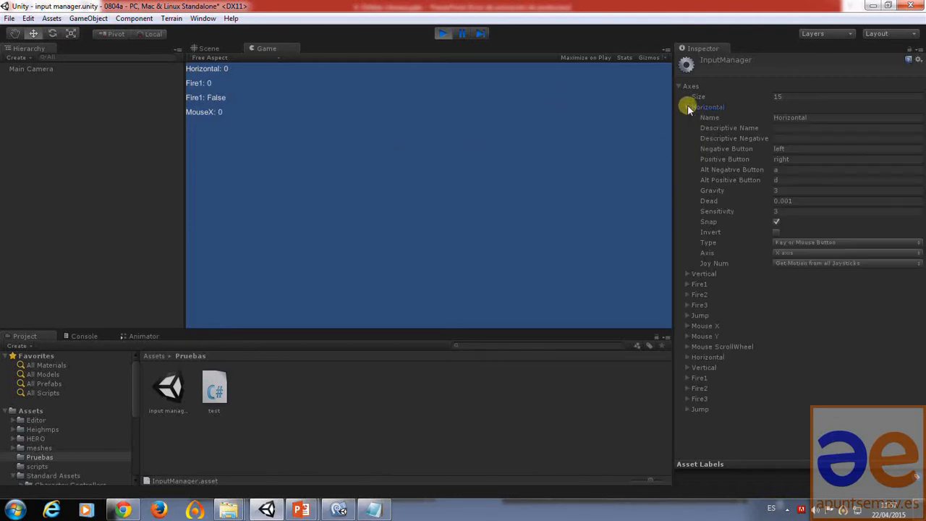
left_click(779, 190)
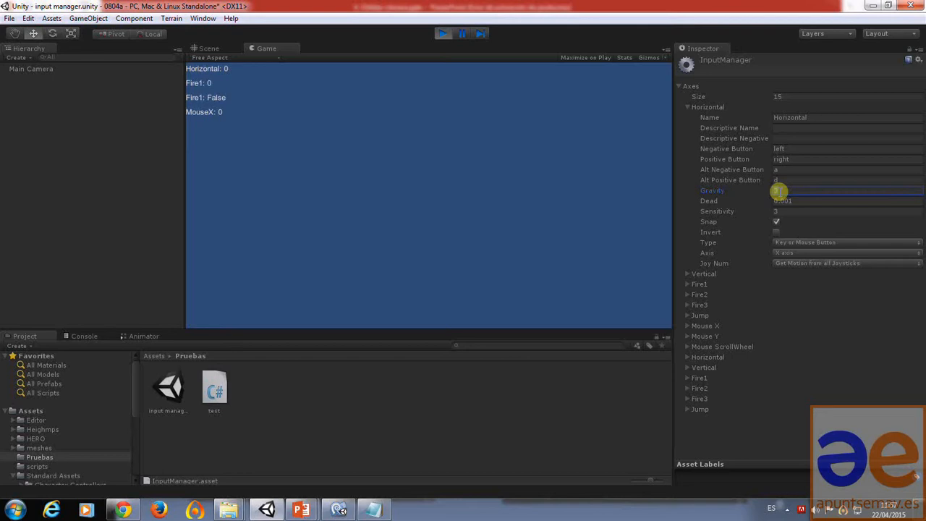
type("0.5")
left_click(552, 194)
key("Right")
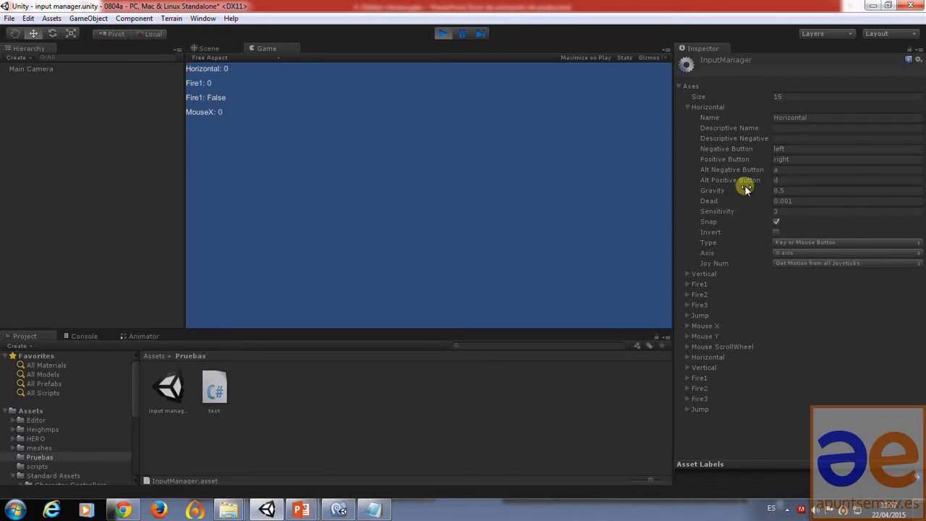
Set the Horizontal axis Gravity to 100 and test rightward input again.
left_click(795, 190)
type("100")
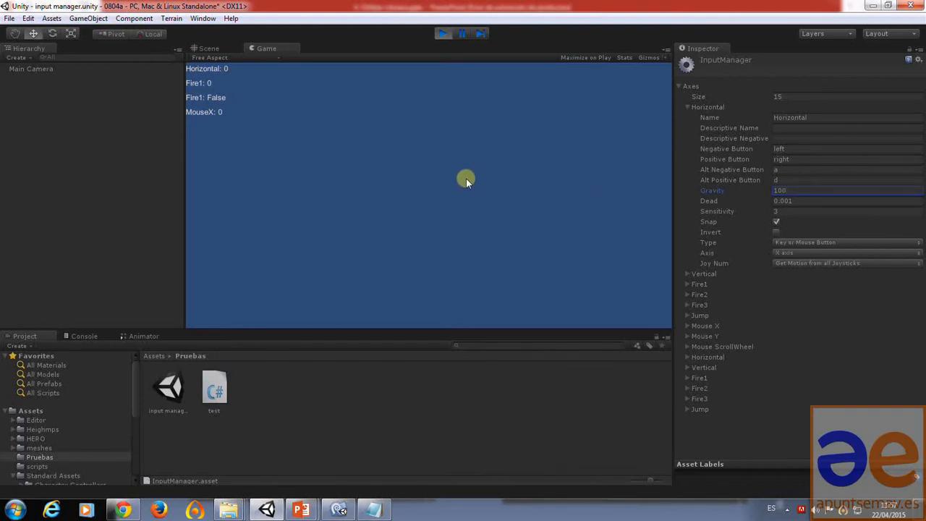
key("Right")
Set the Horizontal axis Sensitivity to 0.1 and test rightward input.
left_click(787, 212)
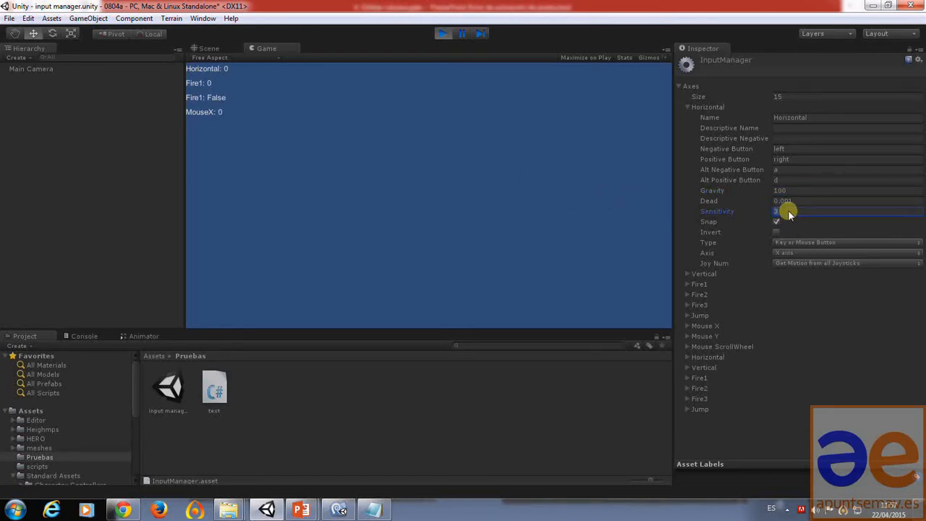
type("0.1")
key("Right")
Set the Horizontal axis Sensitivity to 6 and test how rightward input responds in the game view.
left_click(816, 211)
type("6")
left_click(458, 214)
left_click(377, 159)
key("Right")
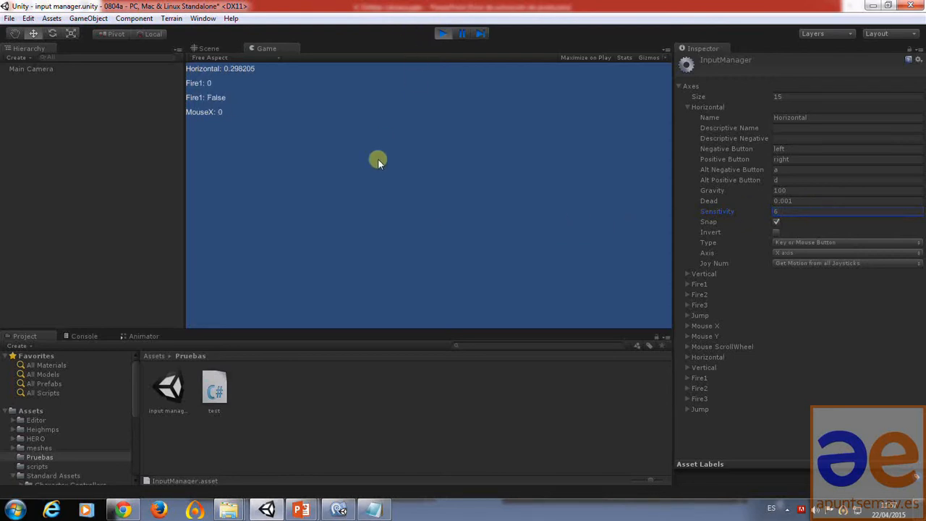
key("Right")
Switch to the PowerPoint slide show and advance to the Fire1 example slide.
mouse_move(301, 510)
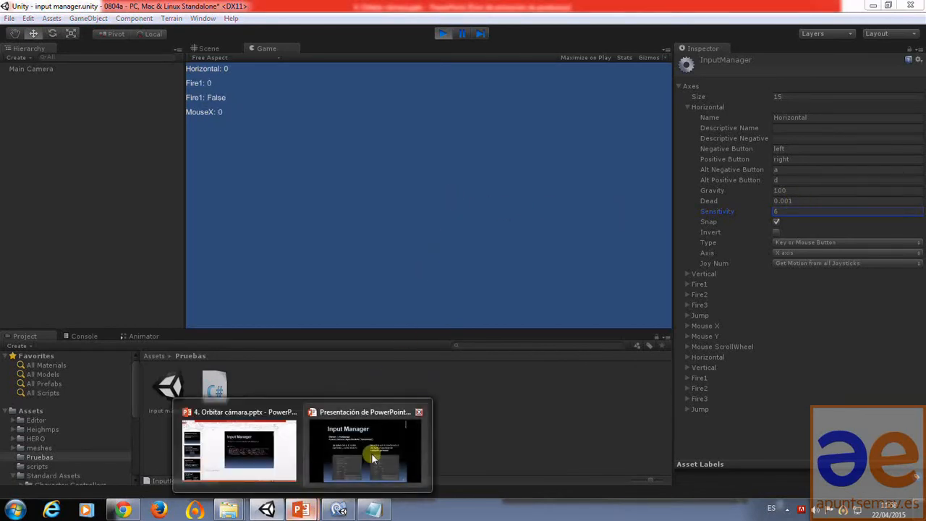
left_click(372, 457)
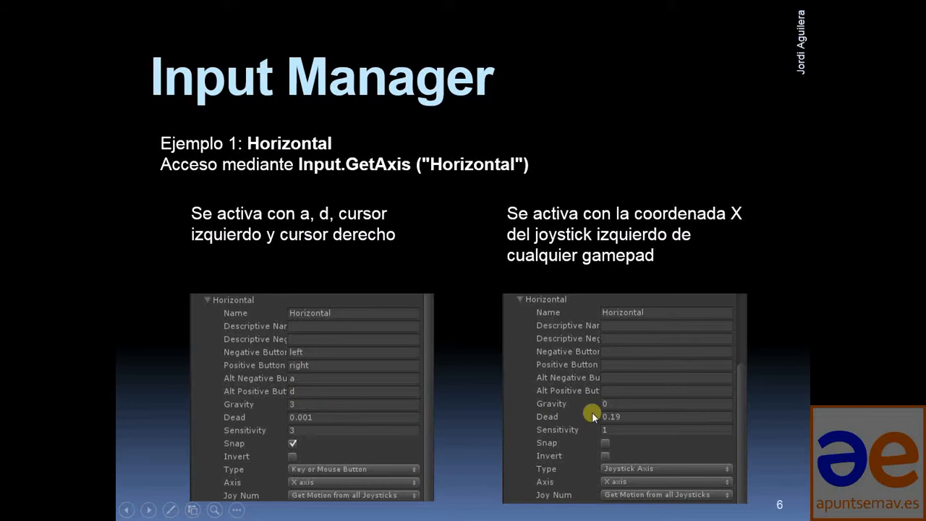
left_click(553, 188)
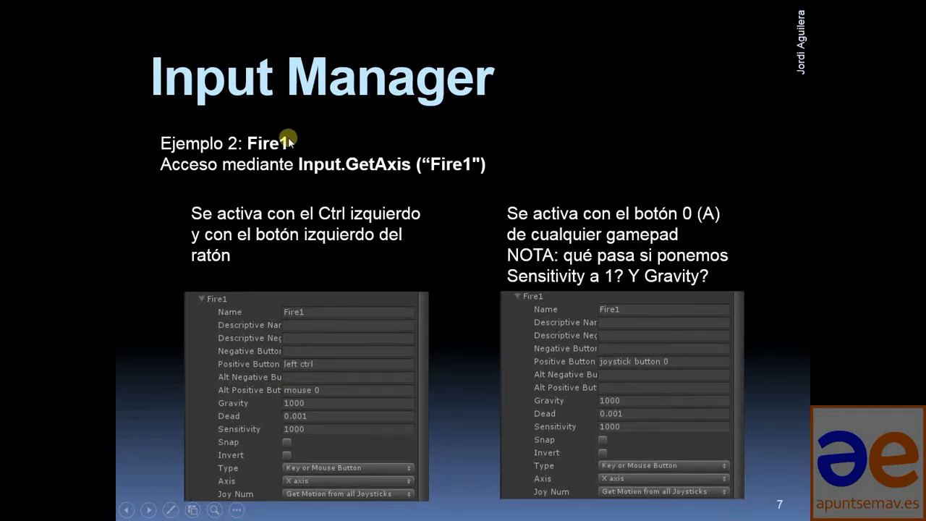
Return to Unity and test the Fire1 input repeatedly with the mouse in the running game.
key("alt+Tab")
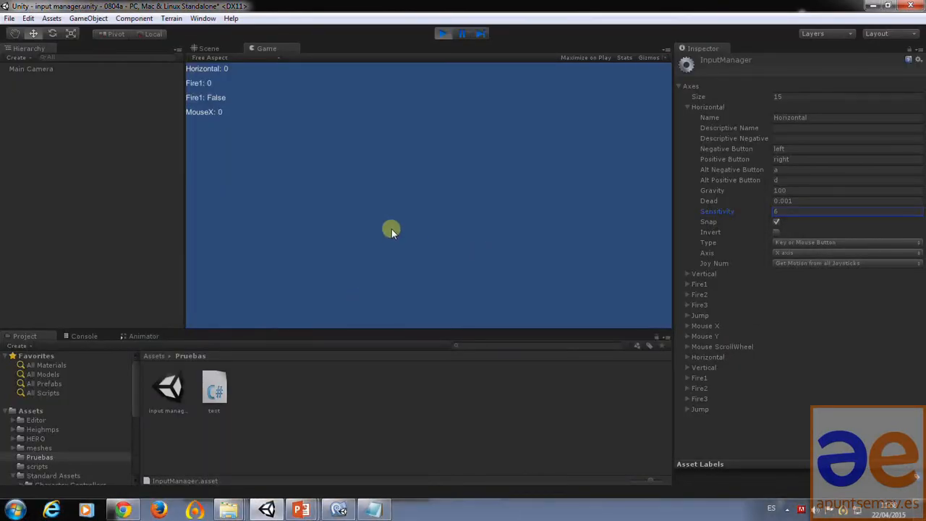
left_click(391, 229)
left_click(391, 228)
left_click(391, 229)
left_click(391, 229)
left_click(391, 229)
left_click(391, 228)
left_click(391, 229)
left_click(392, 229)
left_click(391, 228)
Expand the first Fire1 axis, examine its button settings and test Fire1 again in the game view.
left_click(686, 285)
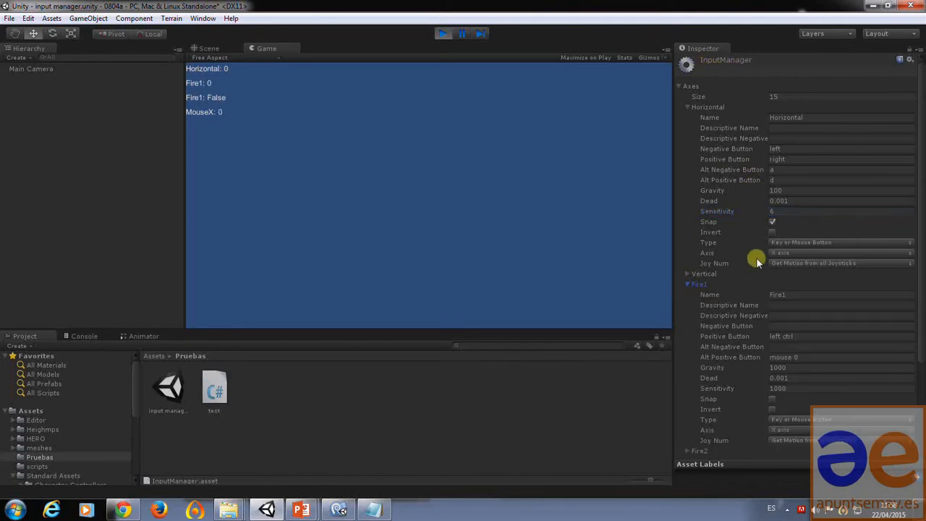
scroll(757, 260, "down", 3)
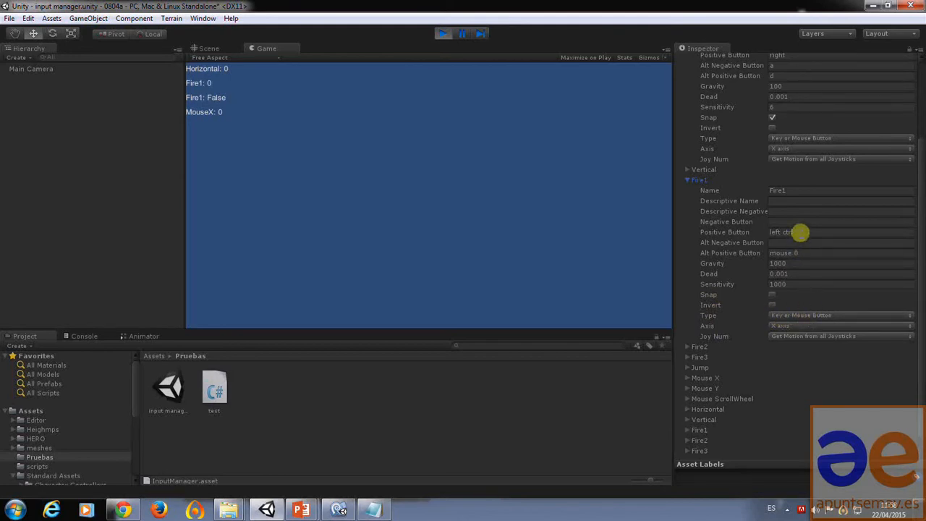
left_click(338, 126)
left_click(338, 126)
left_click(338, 126)
left_click(338, 126)
left_click(338, 125)
Expand the second Fire1 axis and examine its joystick button settings.
left_click(686, 430)
scroll(732, 398, "down", 5)
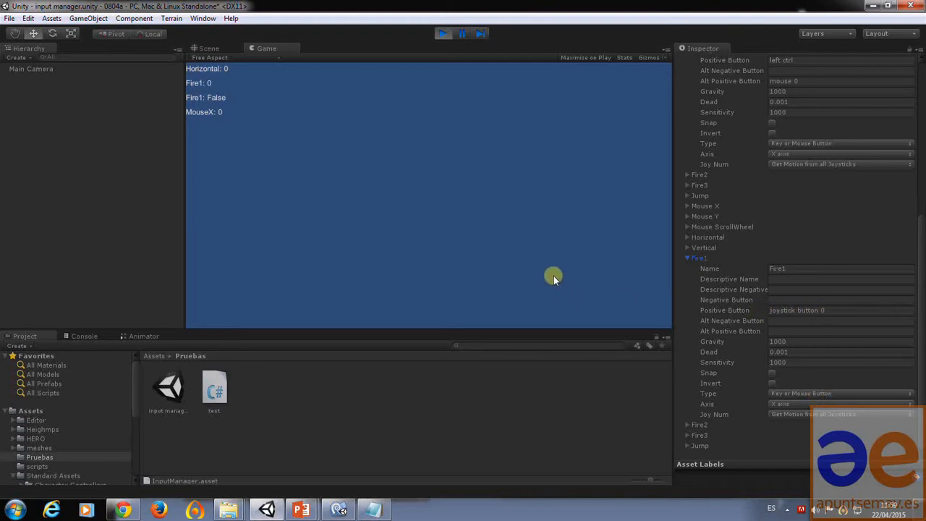
left_click(442, 35)
Show the Mouse X example slide in PowerPoint, and return to Unity to test horizontal mouse movement in the game.
mouse_move(269, 512)
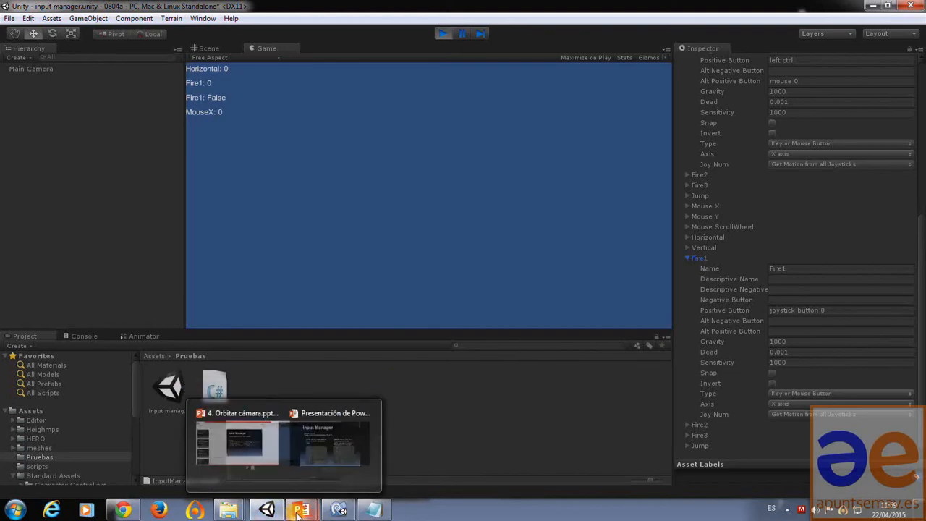
left_click(335, 455)
left_click(399, 236)
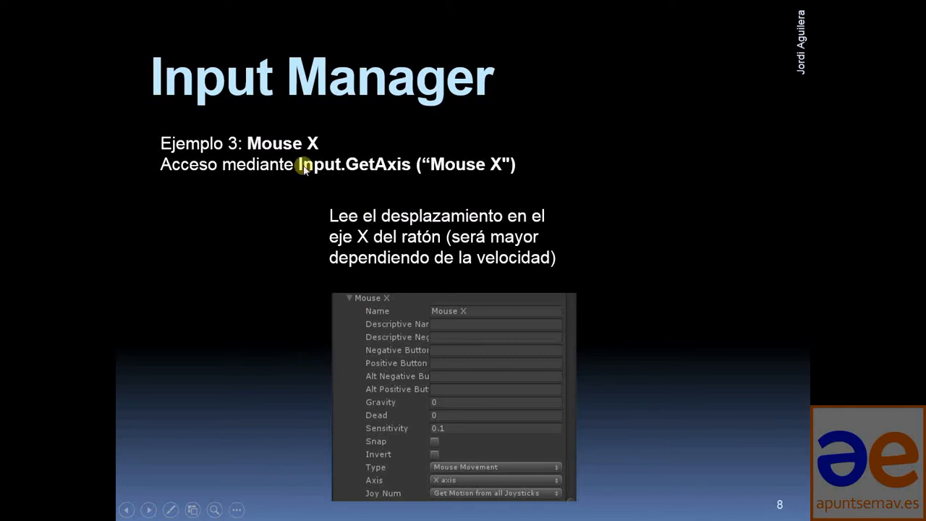
key("alt+Tab")
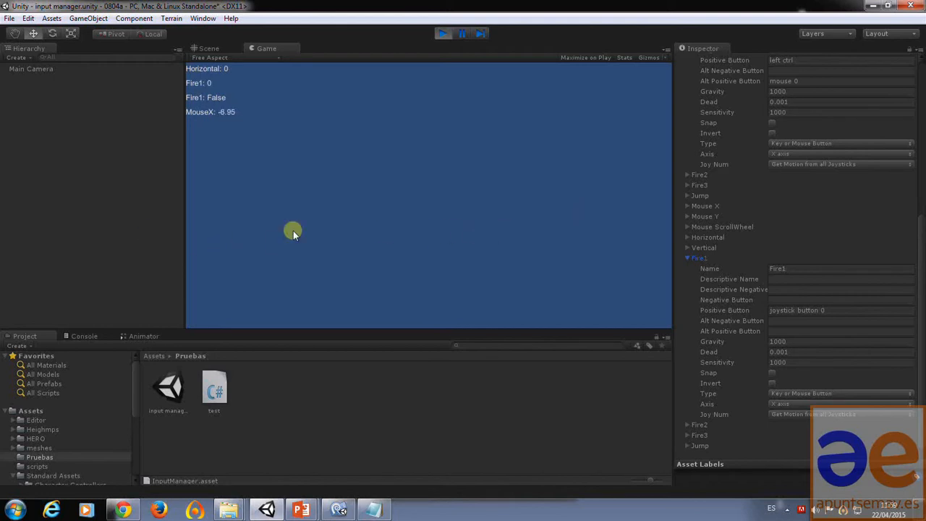
Switch to the PowerPoint slide show and advance to the OrbitX second-joystick example slide.
key("alt+Tab")
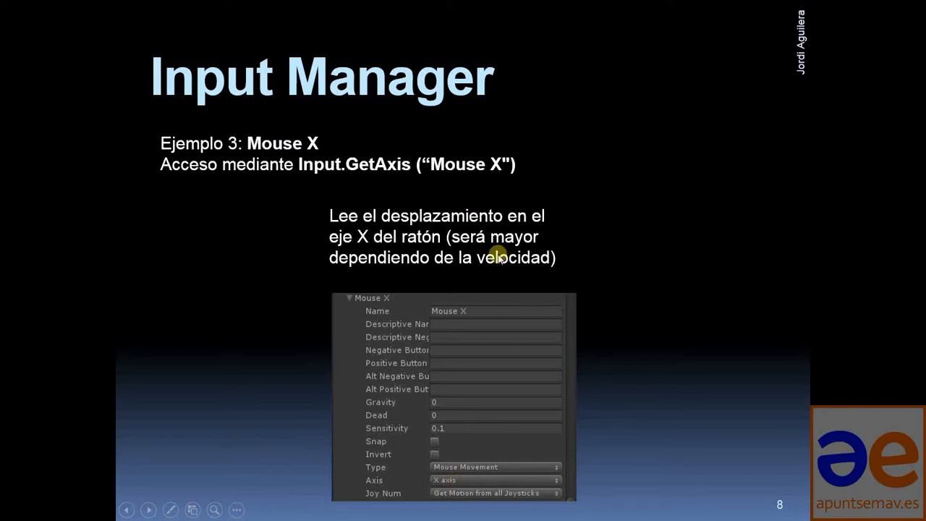
left_click(470, 225)
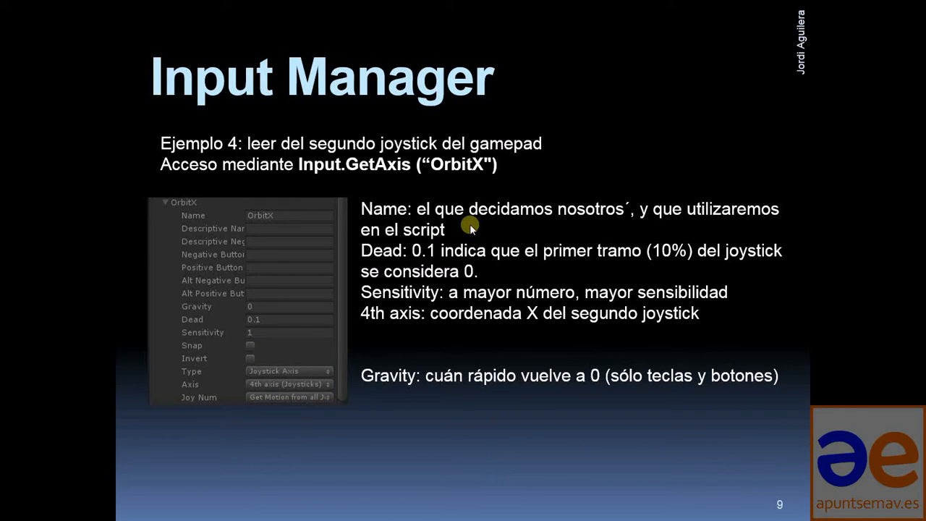
Switch to MonoDevelop, uncomment the OrbitX label line in OnGUI of test.cs and save the script.
key("alt+Tab")
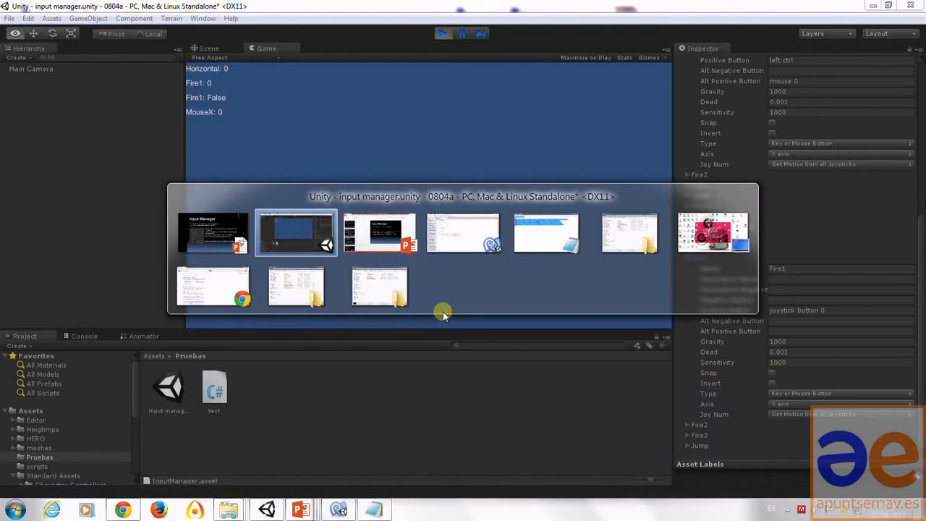
left_click(338, 510)
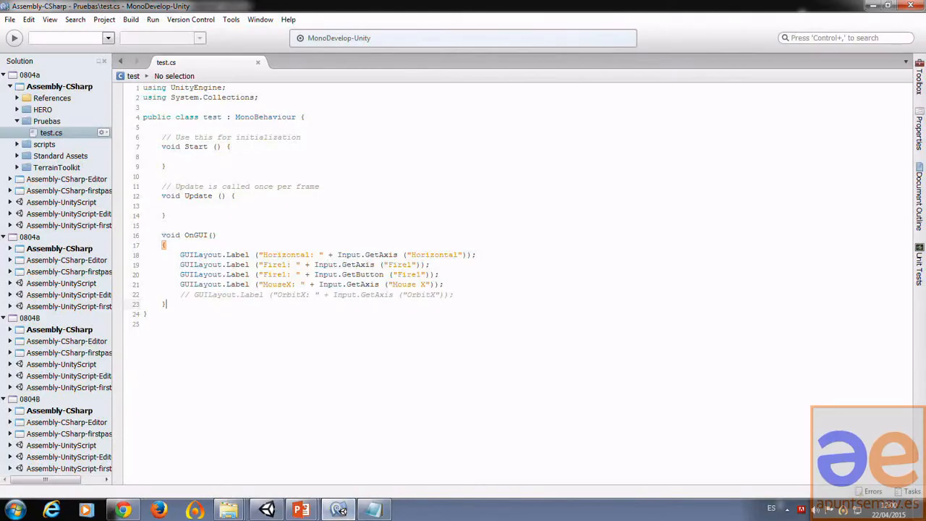
left_click(189, 294)
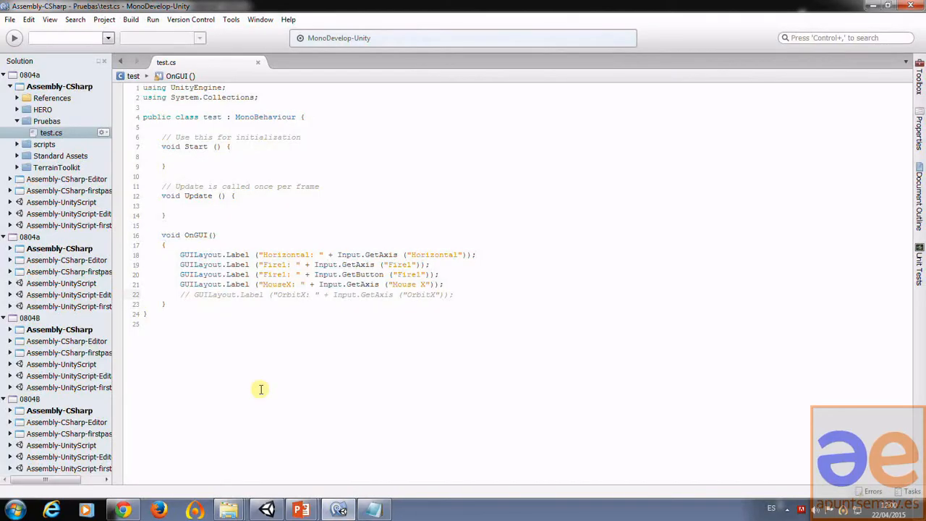
key("BackSpace")
key("BackSpace")
key("BackSpace")
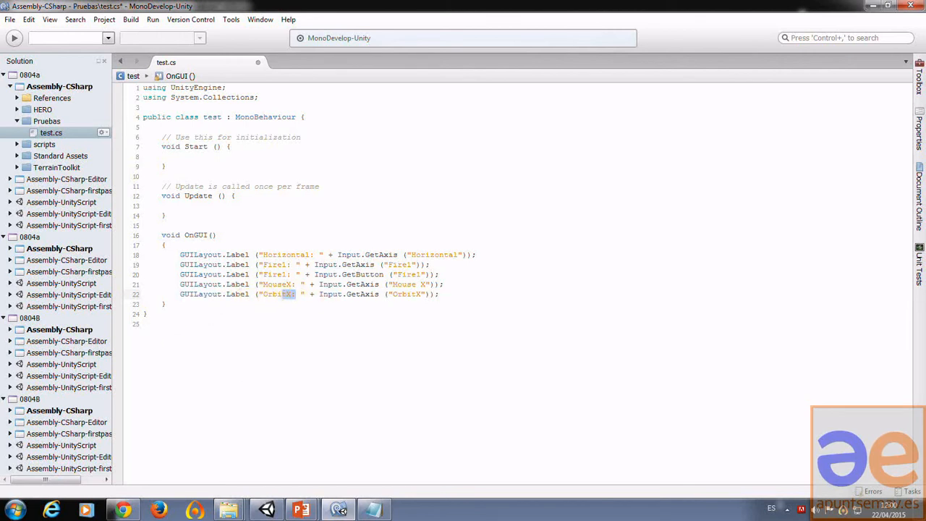
left_click(354, 294)
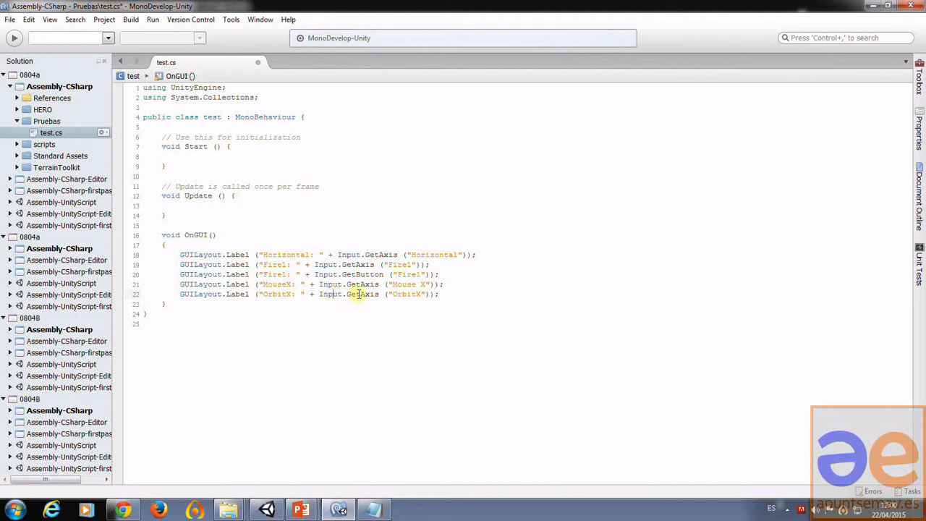
double_click(396, 293)
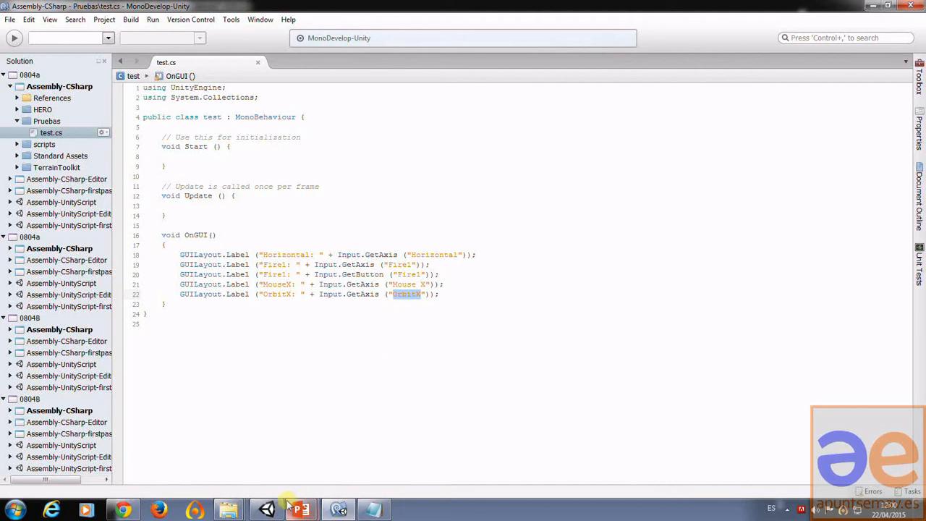
Return to Unity and collapse the expanded Horizontal and Fire1 axes in the Input Manager.
left_click(266, 510)
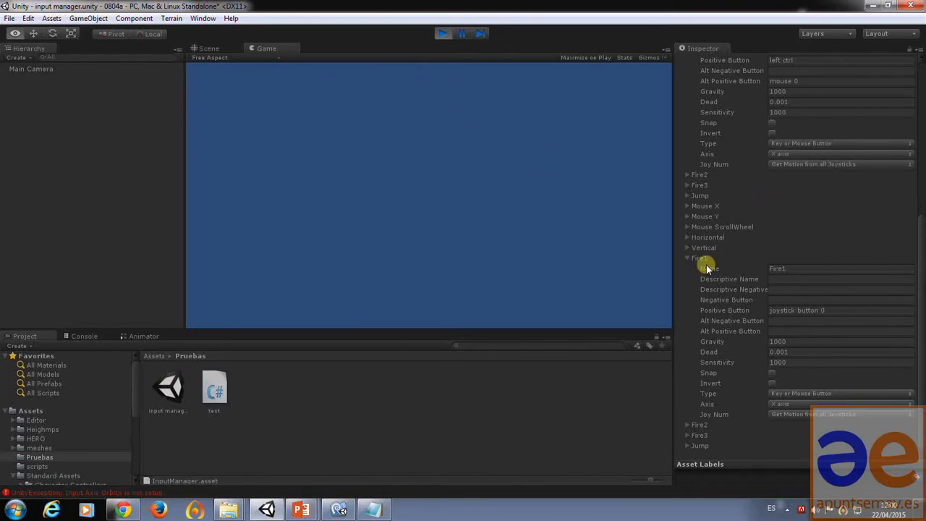
left_click(688, 259)
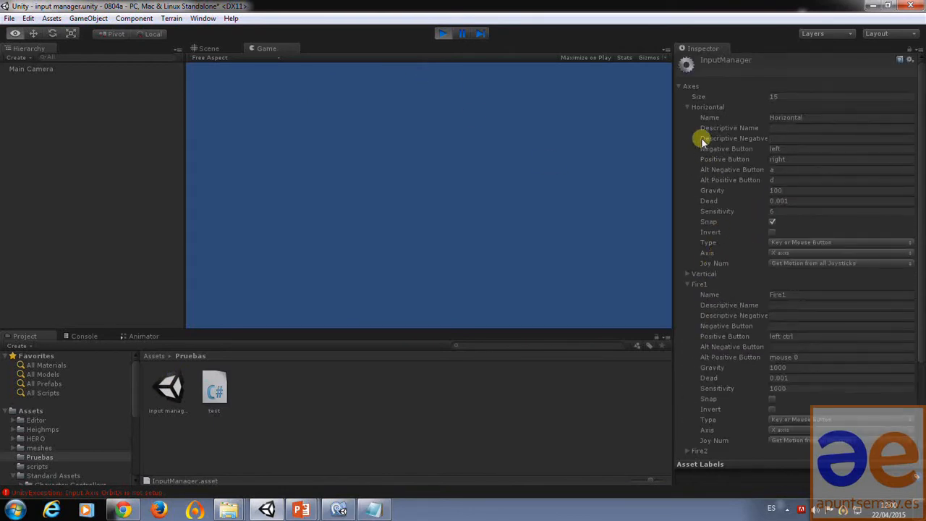
left_click(687, 106)
left_click(686, 130)
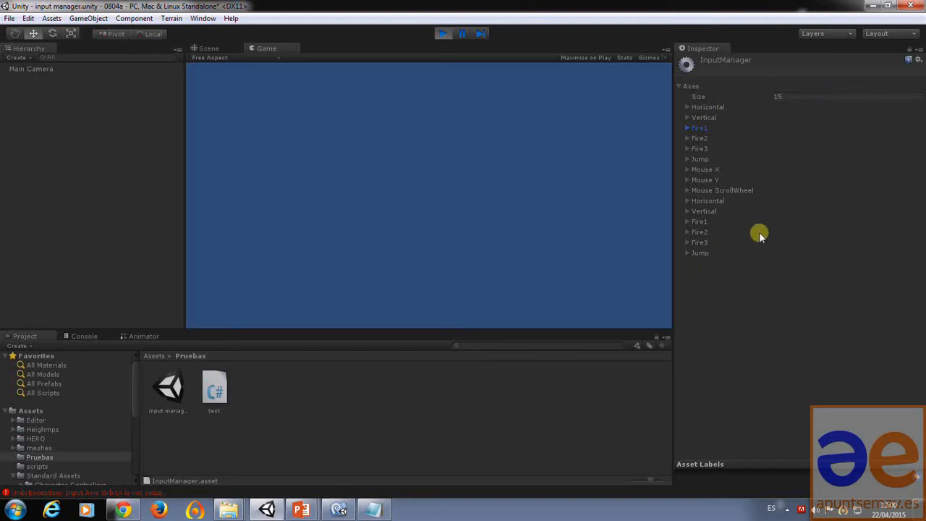
Set the size of the Input Manager's Axes list to 17.
left_click(780, 96)
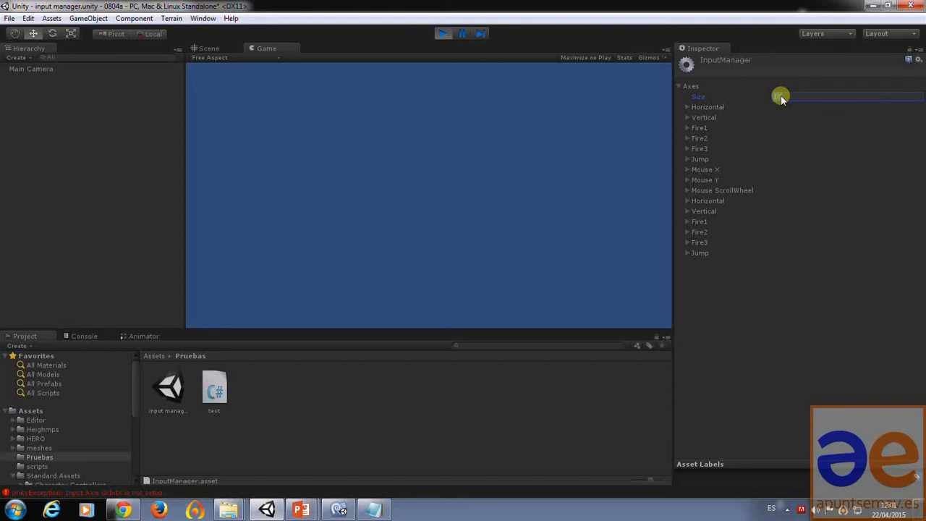
key("Right")
key("Return")
Expand the first of the two added Jump axes and rename it OrbitX.
left_click(700, 264)
left_click(788, 272)
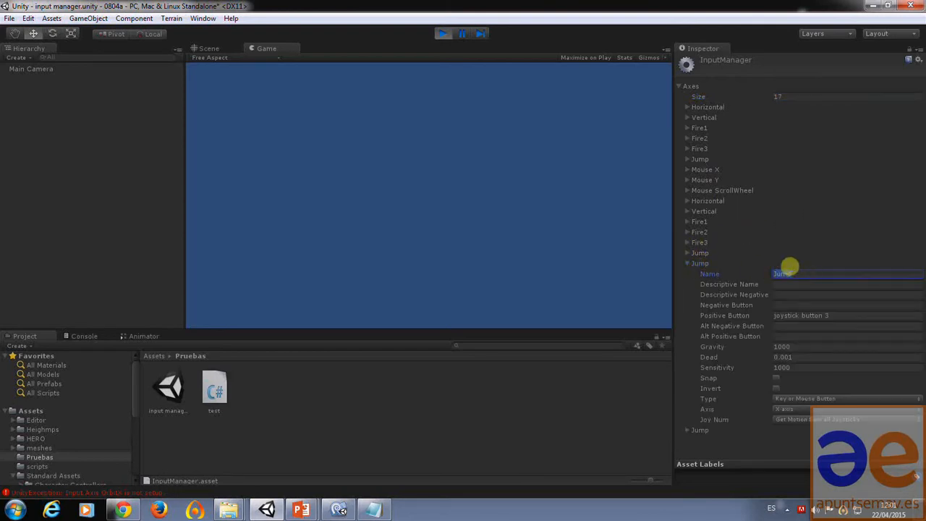
type("0")
type("rbitX")
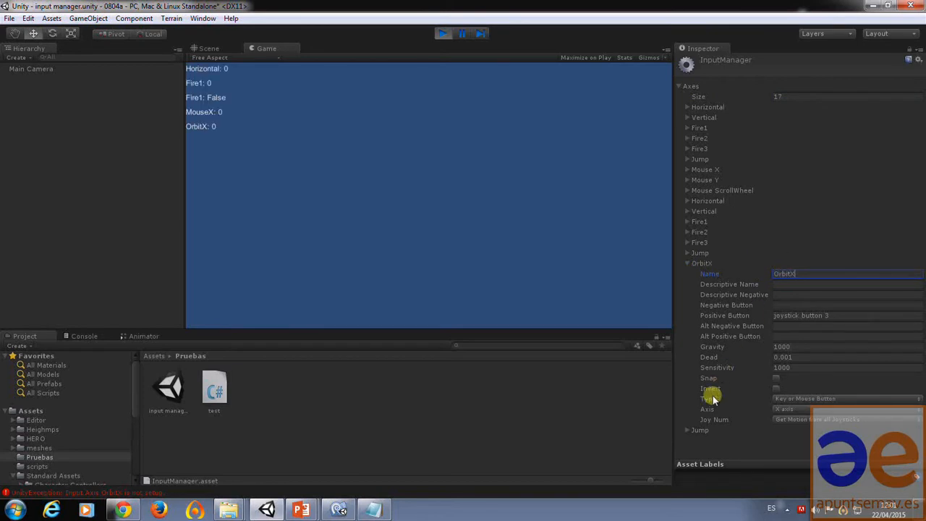
Expand the last Jump axis in the list and rename it OrbitY.
left_click(686, 430)
scroll(716, 416, "down", 3)
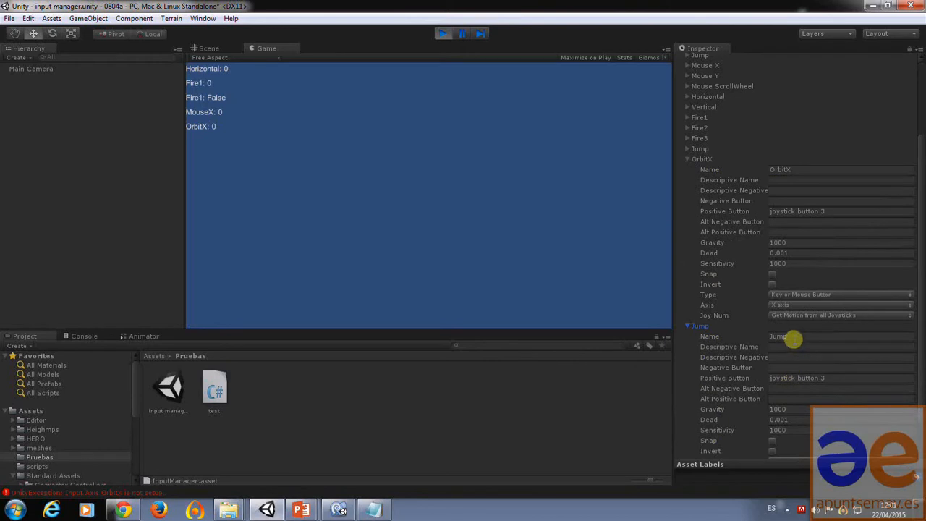
left_click(792, 337)
type("O")
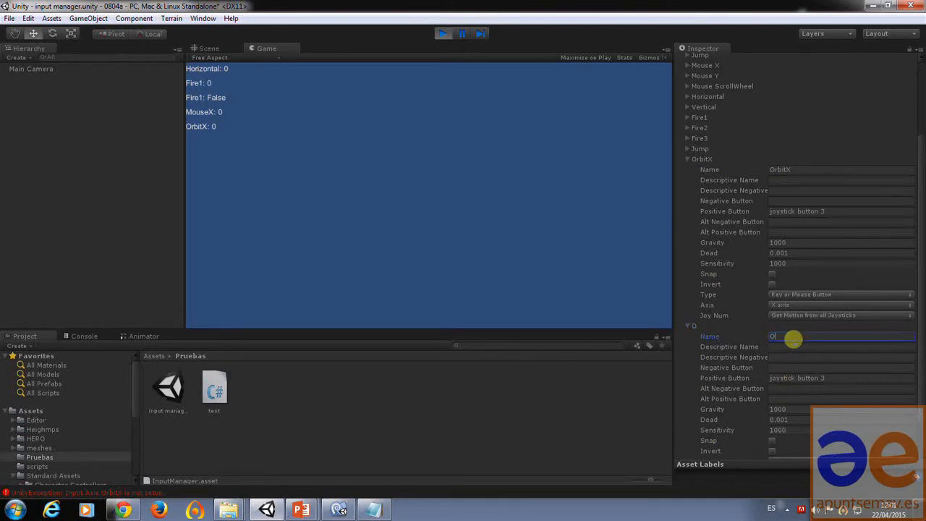
type("rbitY")
Set the OrbitX axis type to Joystick Axis and browse the choices for its Axis setting.
left_click(790, 294)
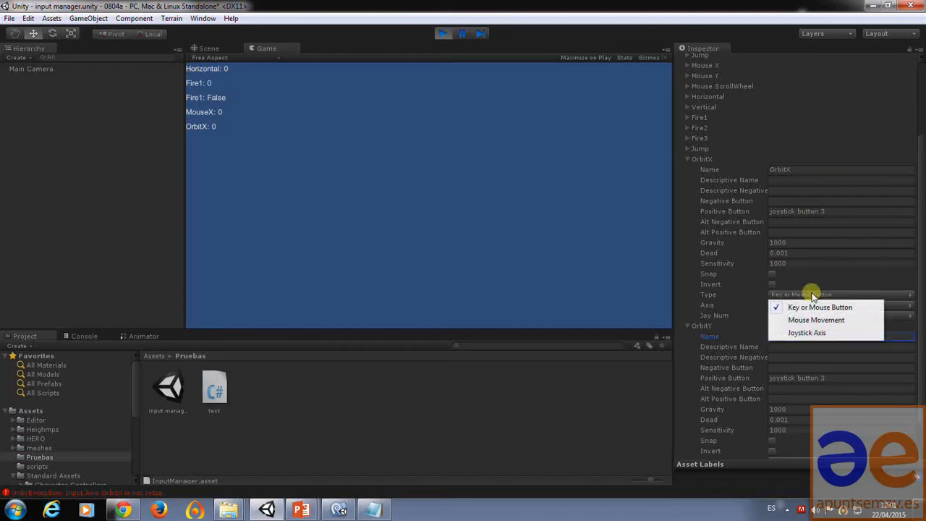
left_click(810, 333)
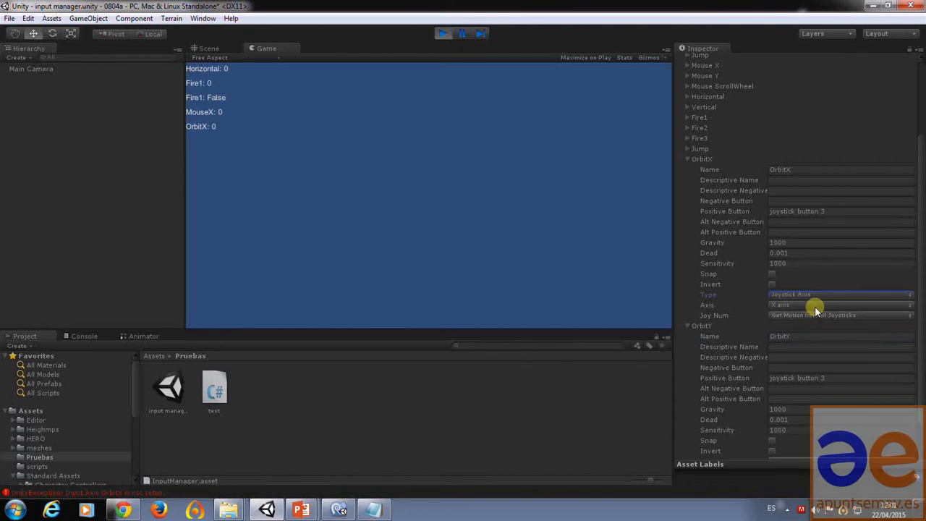
left_click(815, 307)
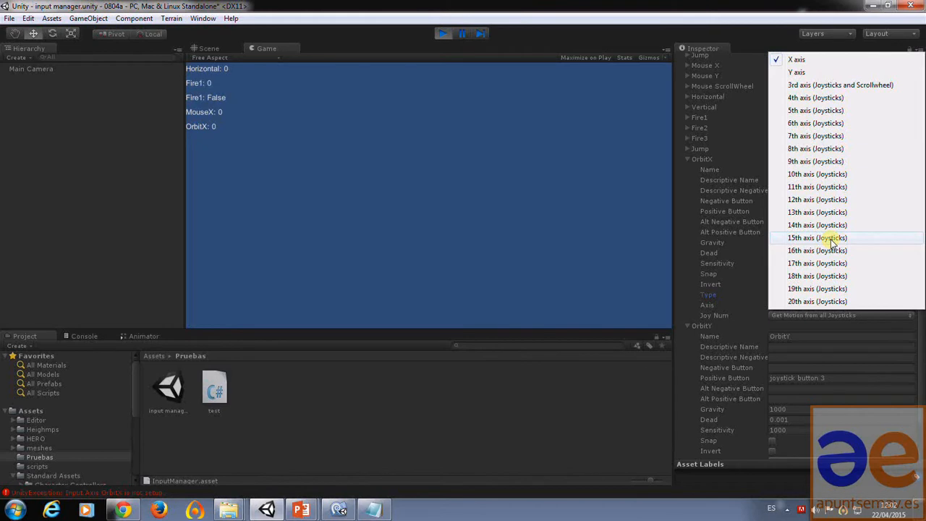
left_click(683, 292)
left_click(831, 212)
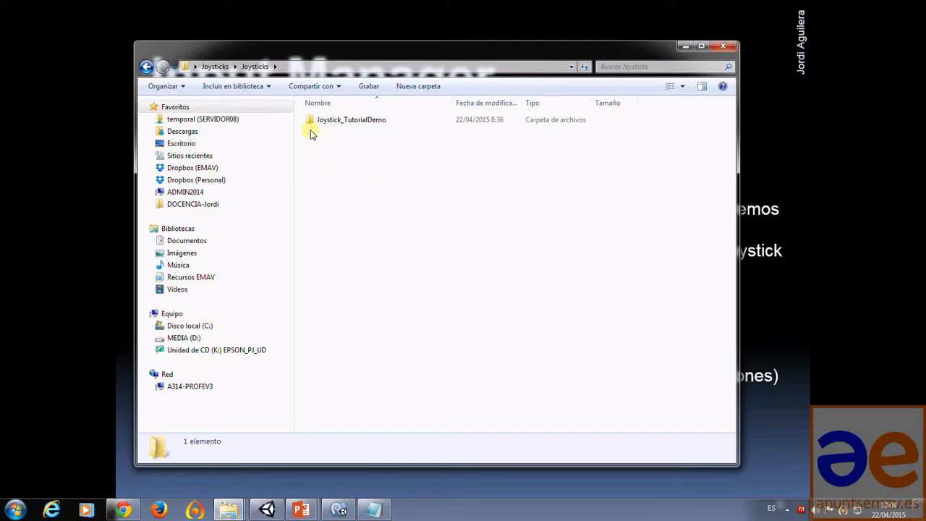
Run Joystick_TutorialDemo.exe from the Joystick_TutorialDemo folder to identify the gamepad's buttons and axes, and close the demo.
double_click(340, 125)
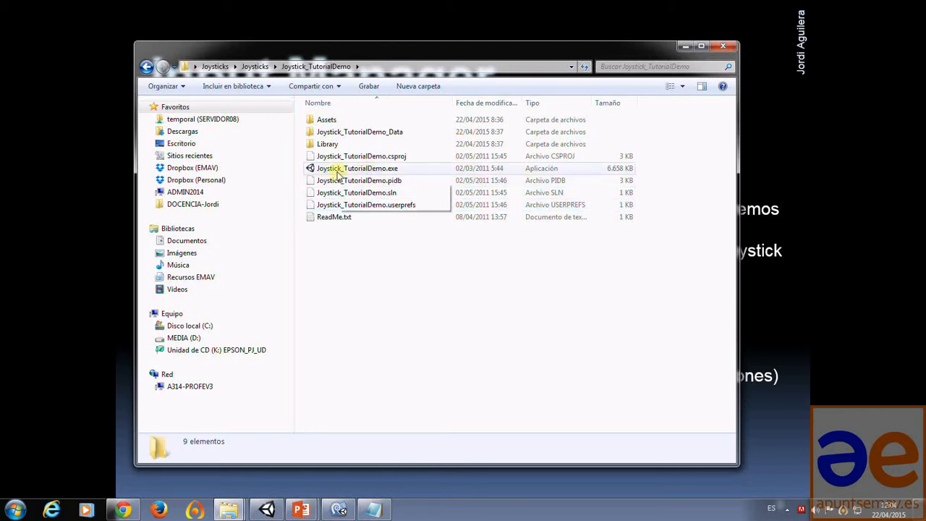
mouse_move(363, 171)
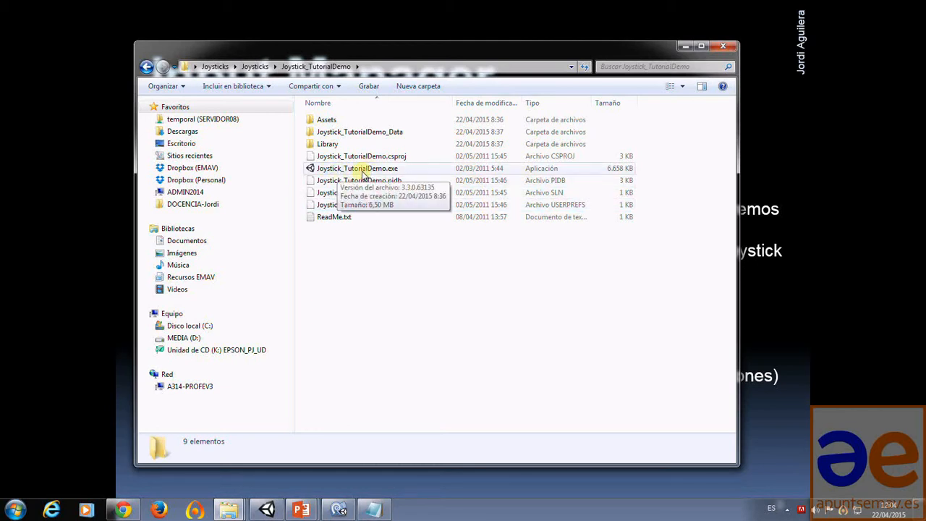
double_click(363, 169)
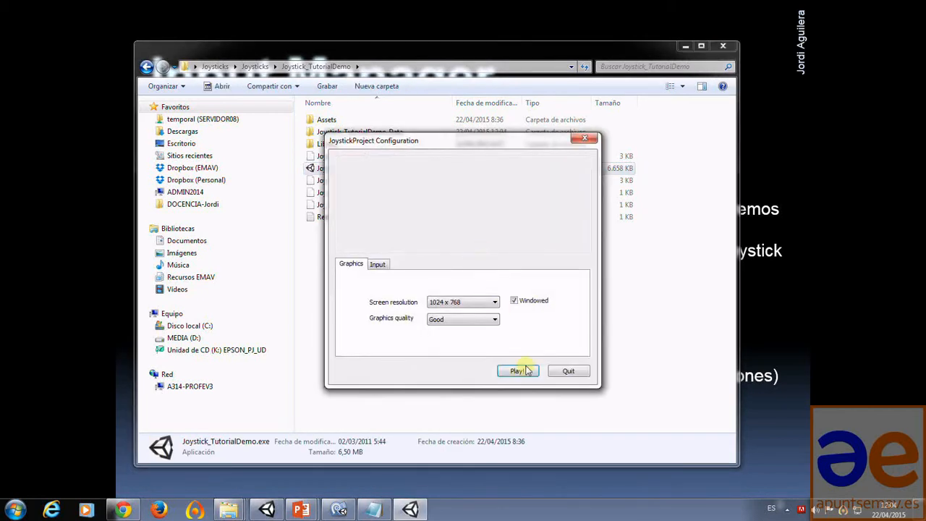
left_click(517, 371)
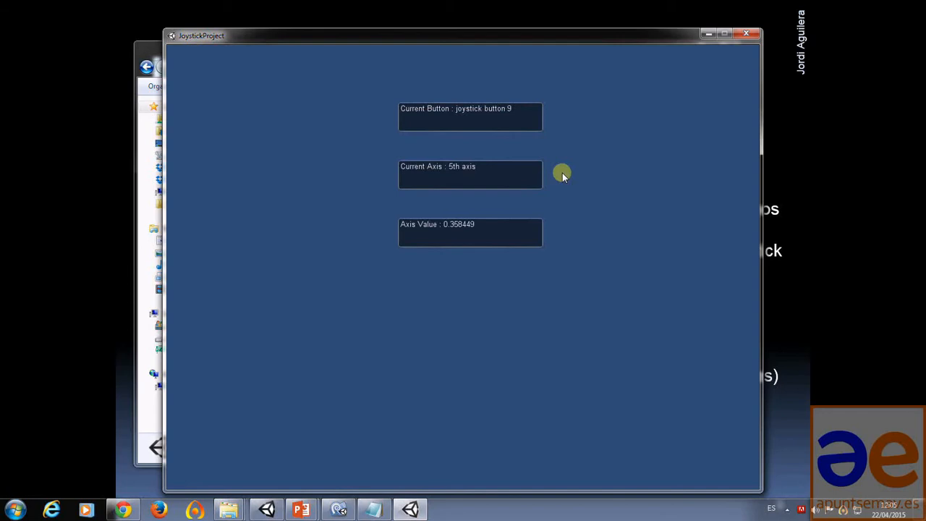
left_click(745, 33)
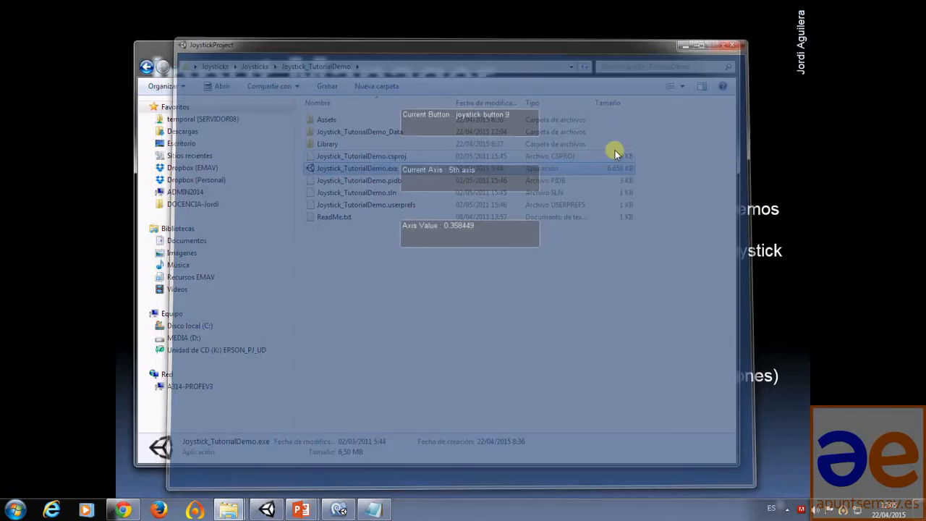
Return to Unity and set OrbitX's Axis to 4th axis (Joysticks).
left_click(269, 510)
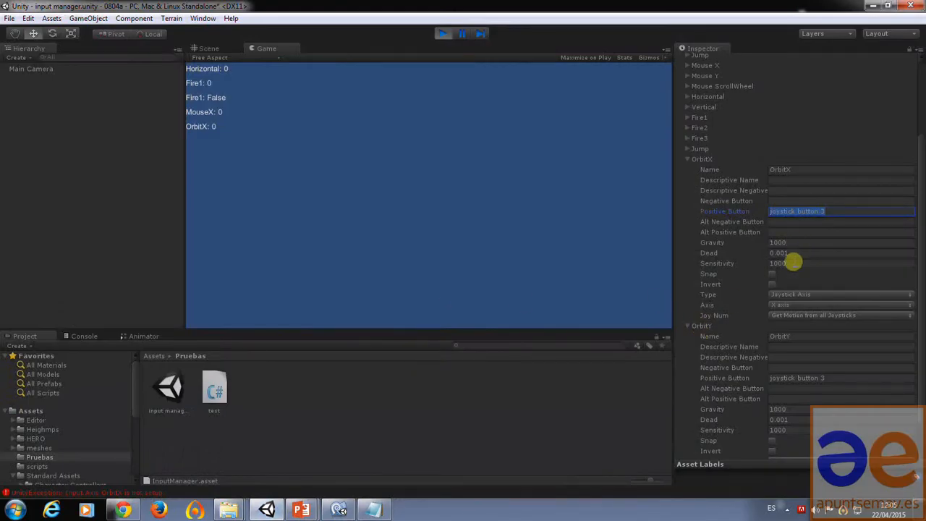
left_click(829, 305)
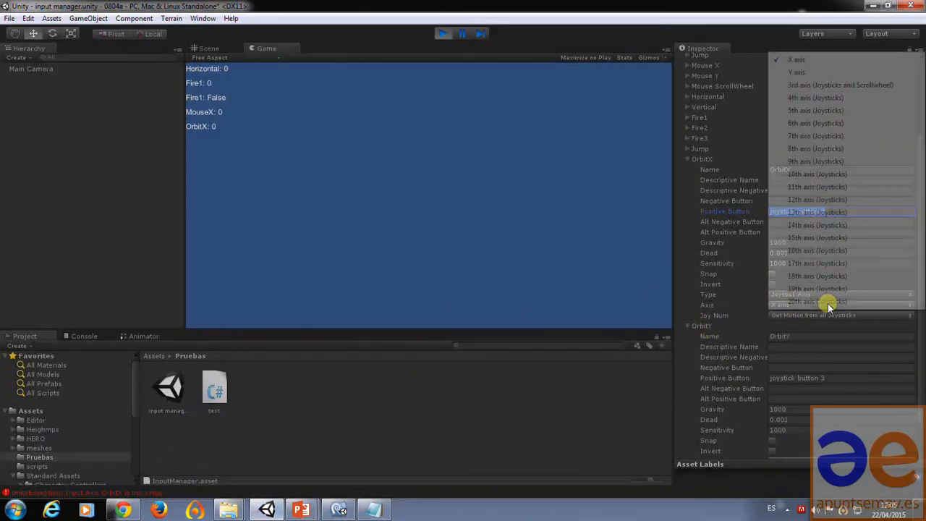
left_click(810, 98)
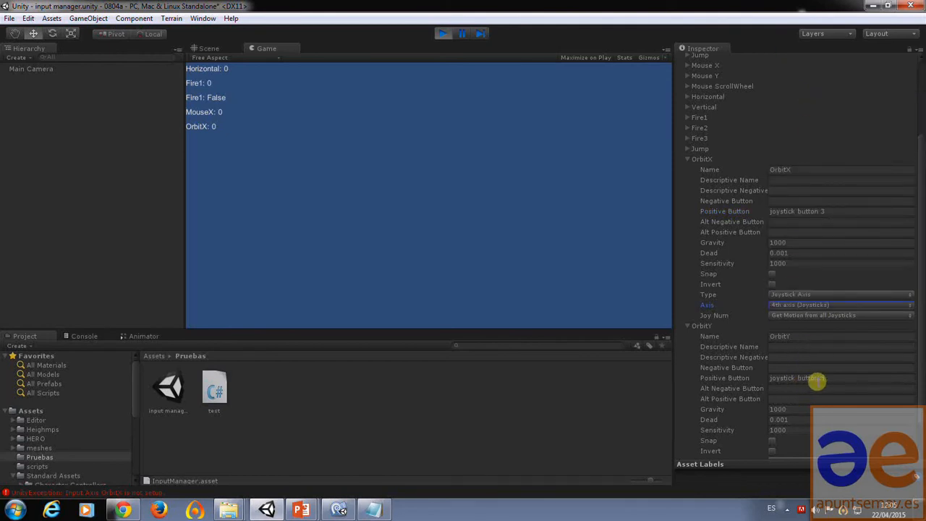
Clear the Positive Button value of both the OrbitX and OrbitY axes.
left_click(835, 215)
key("BackSpace")
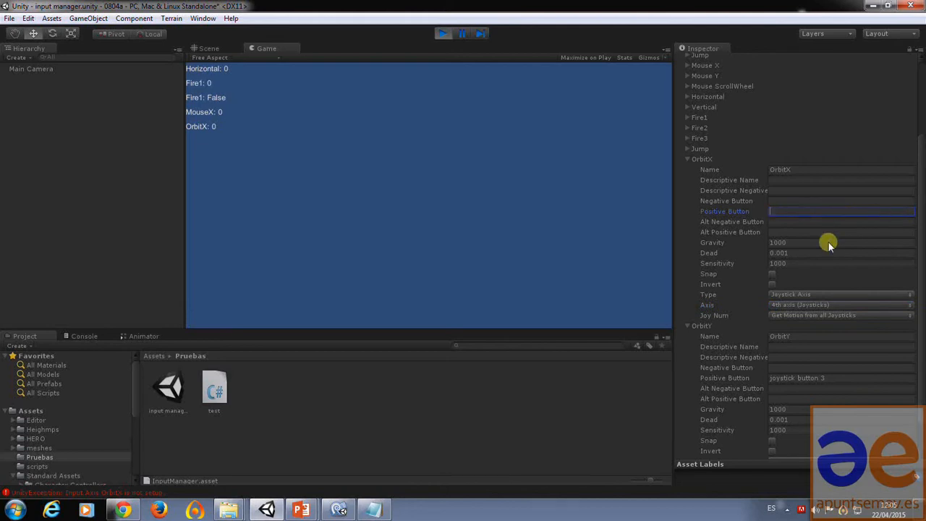
left_click(831, 378)
key("BackSpace")
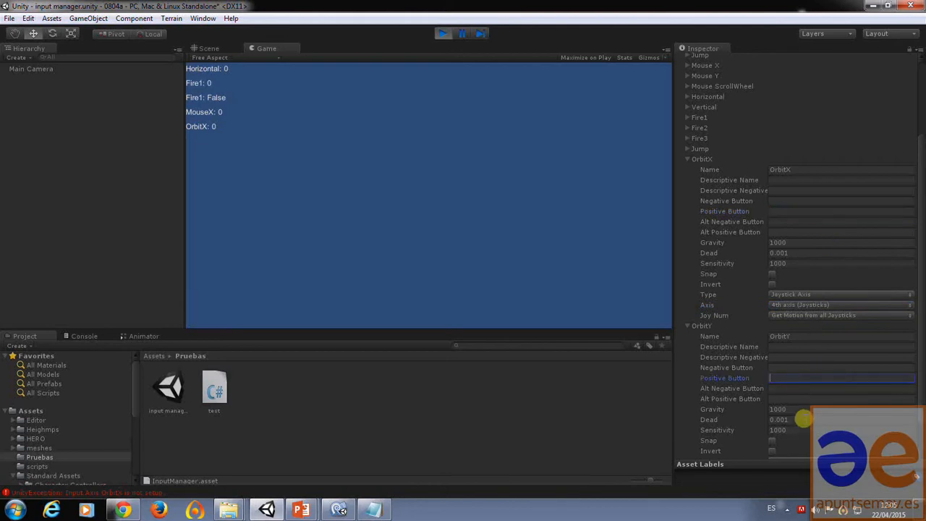
Set OrbitY's Type to Joystick Axis and its Axis to 5th axis (Joysticks).
scroll(792, 430, "down", 1)
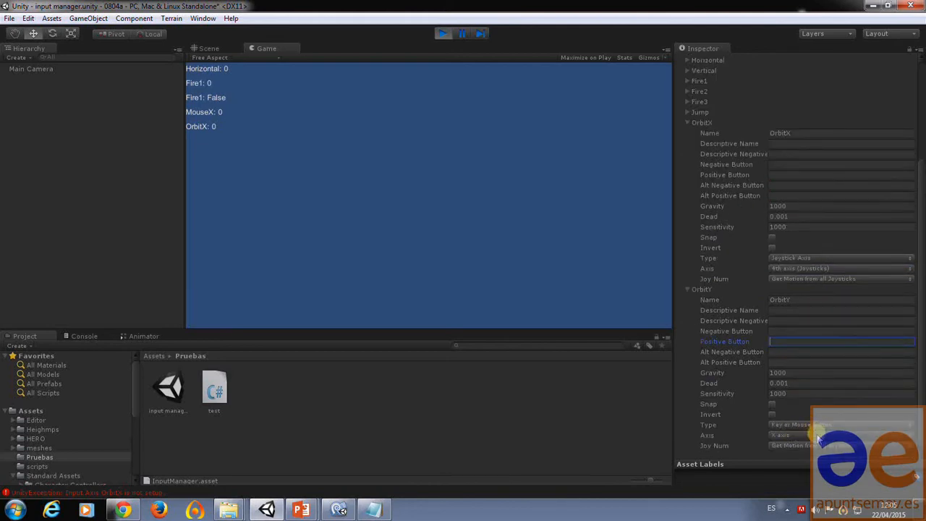
left_click(813, 425)
left_click(815, 463)
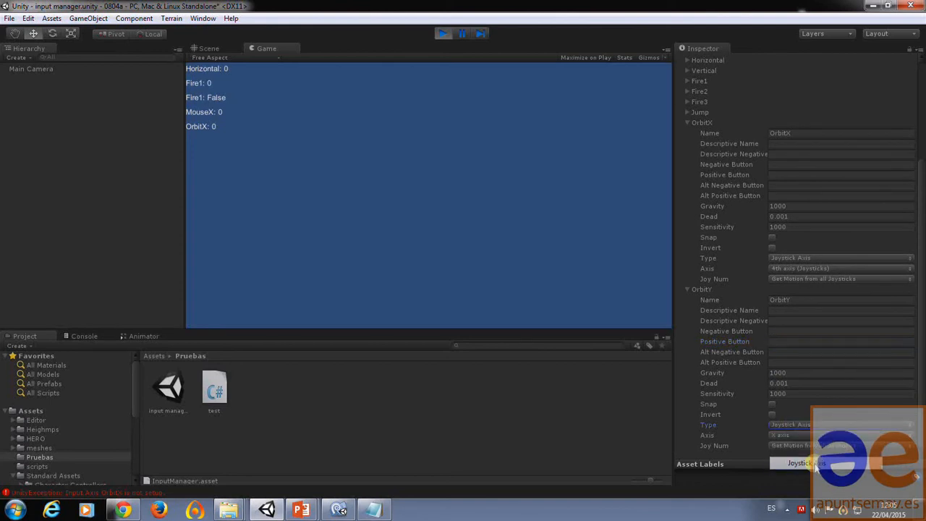
left_click(815, 436)
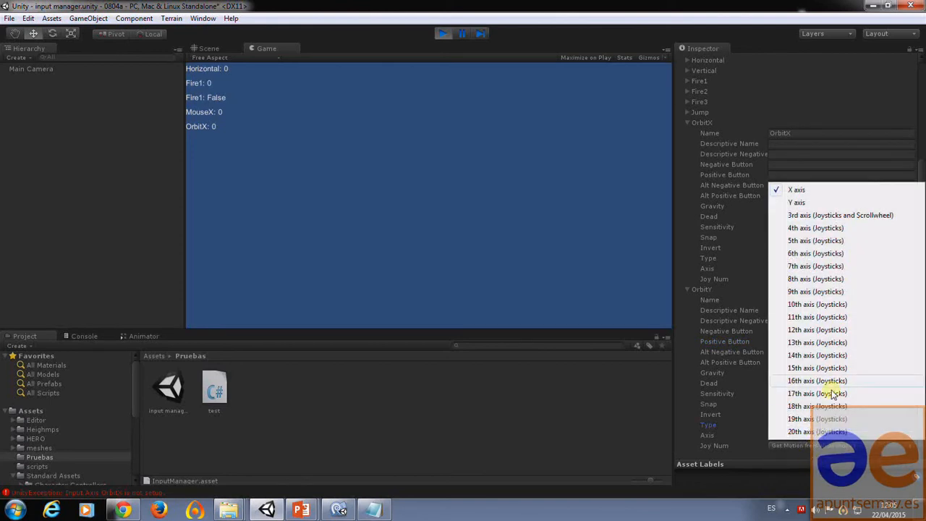
left_click(828, 239)
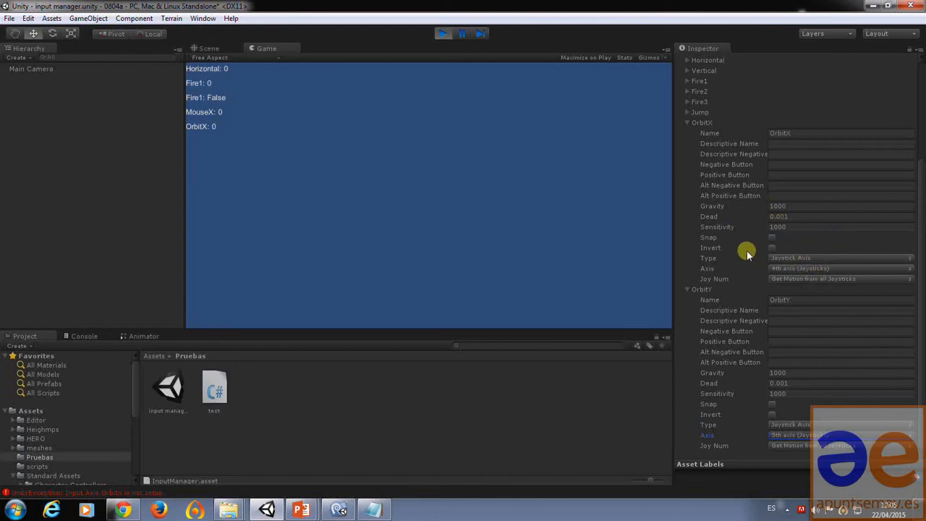
Expand each of the two Horizontal axes to check their Gravity, Dead and Sensitivity settings, and collapse them again.
scroll(720, 165, "up", 3)
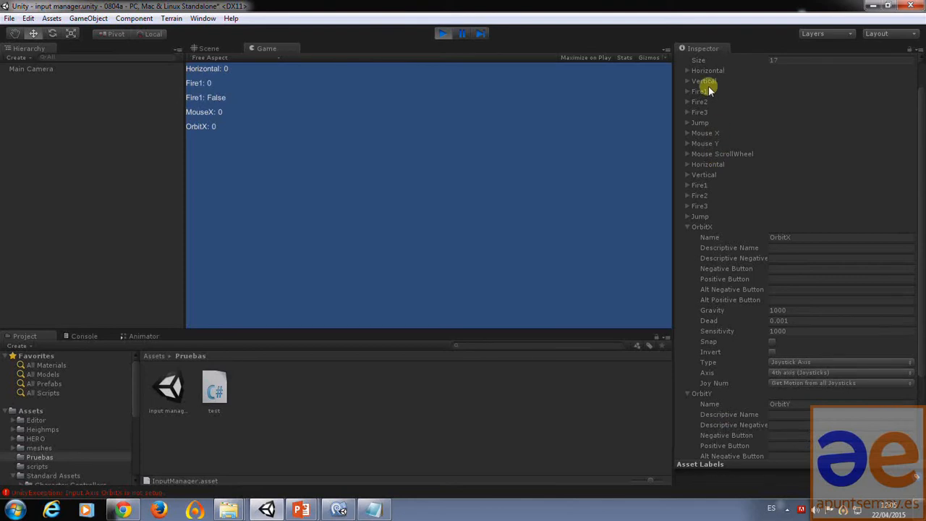
left_click(687, 71)
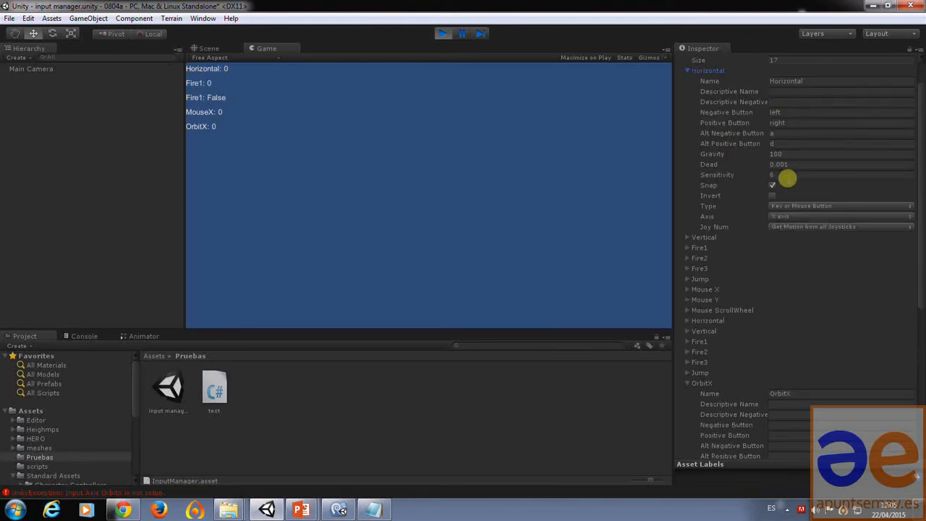
left_click(687, 71)
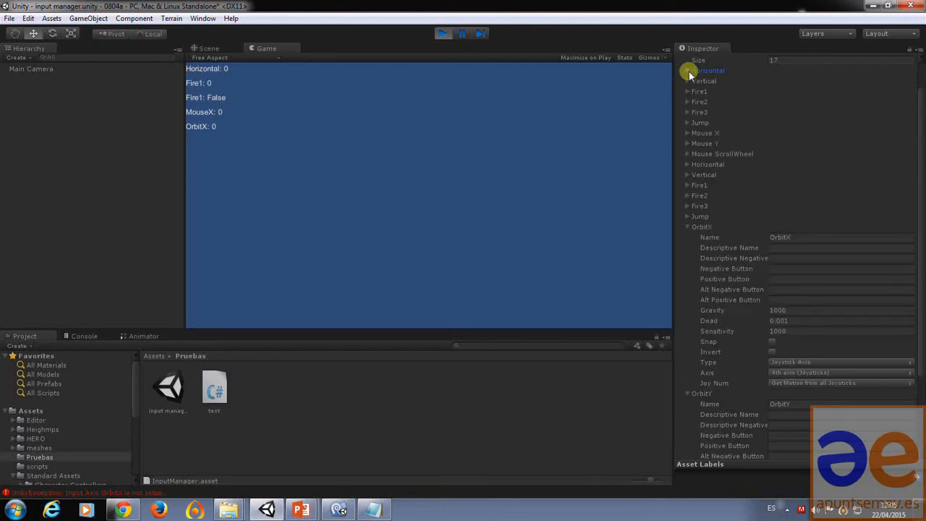
left_click(686, 164)
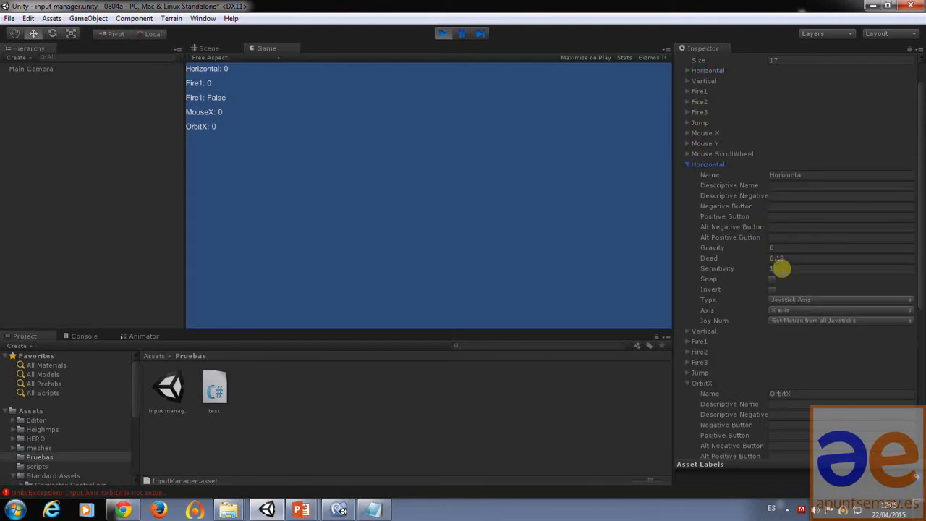
left_click(687, 165)
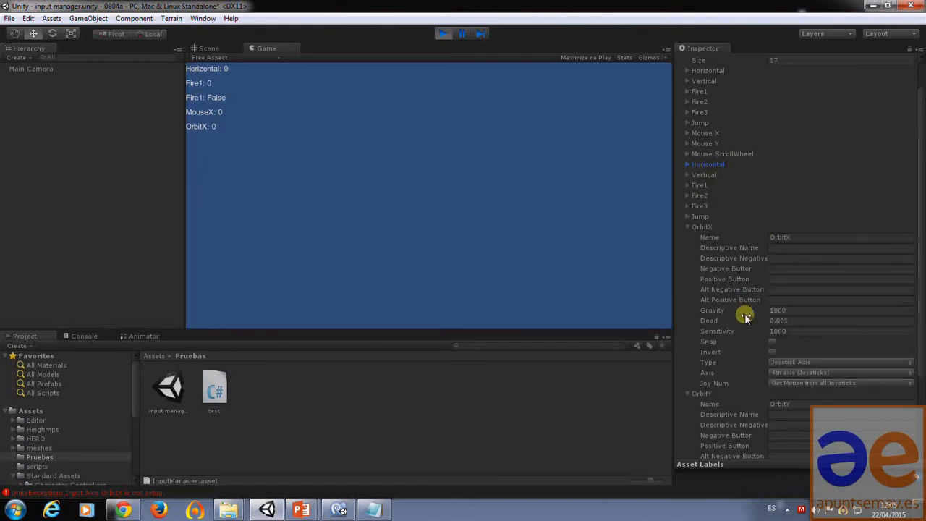
Set OrbitX's Gravity to 0 and its Sensitivity to 1.
left_click(799, 311)
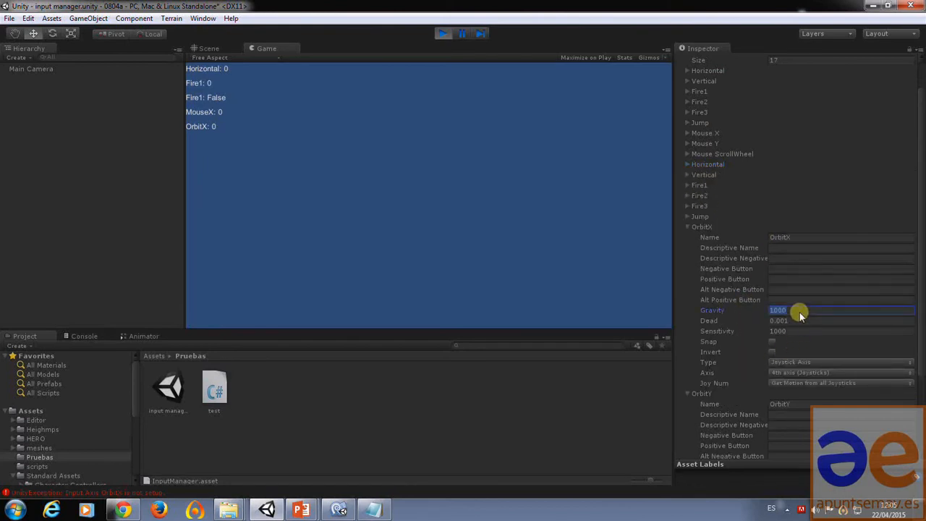
type("0")
left_click(796, 330)
type("0")
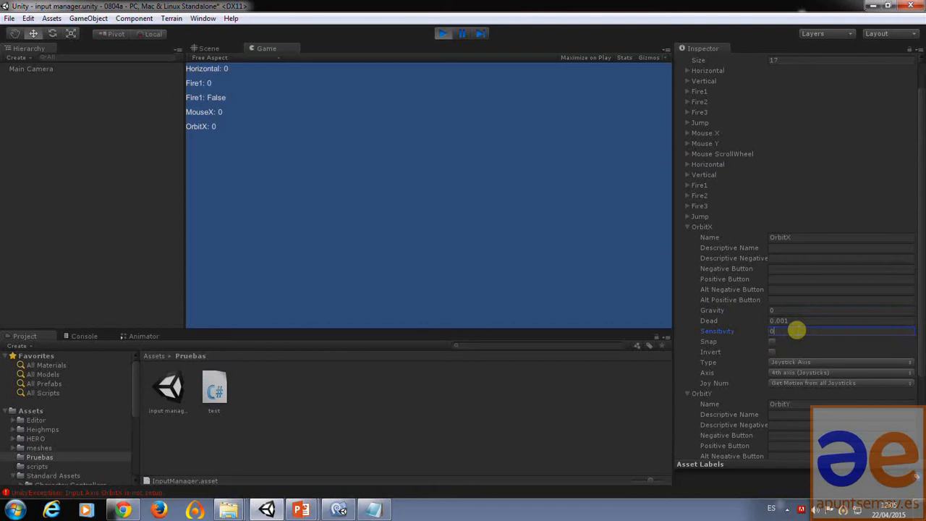
key("BackSpace")
type("1")
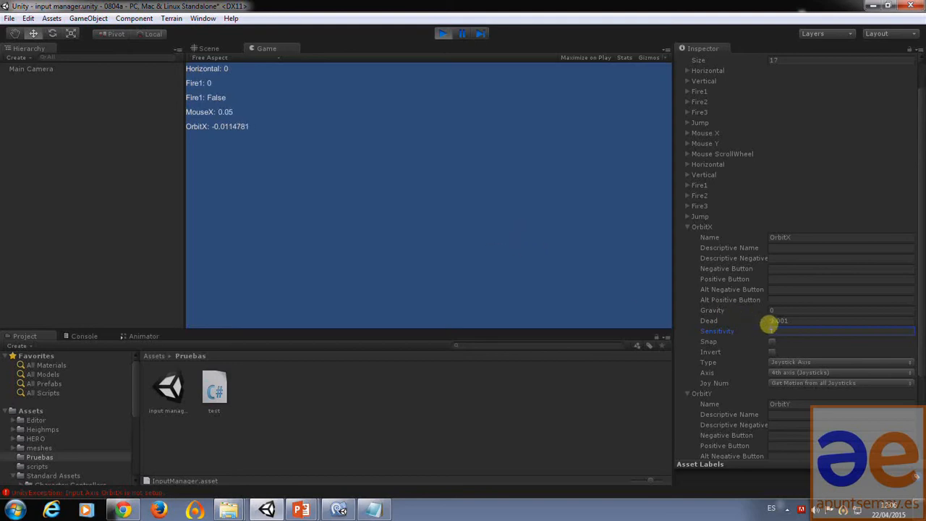
Set OrbitX's Dead value to 0.1 and give the running Game view focus to test the joystick.
left_click(788, 322)
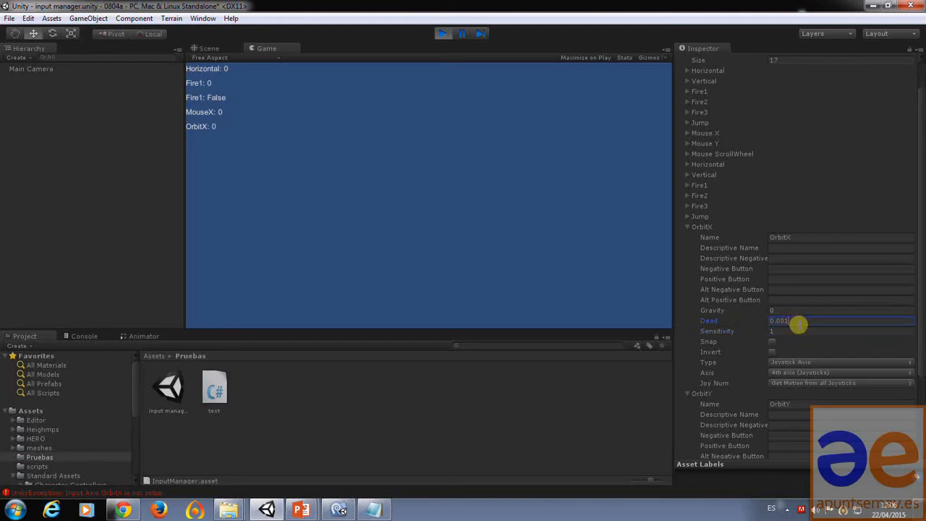
key("BackSpace")
key("BackSpace")
key("BackSpace")
type("1")
left_click(502, 205)
Set OrbitX's Dead value to 0.5 and return focus to the running Game view to test the joystick.
type("0.")
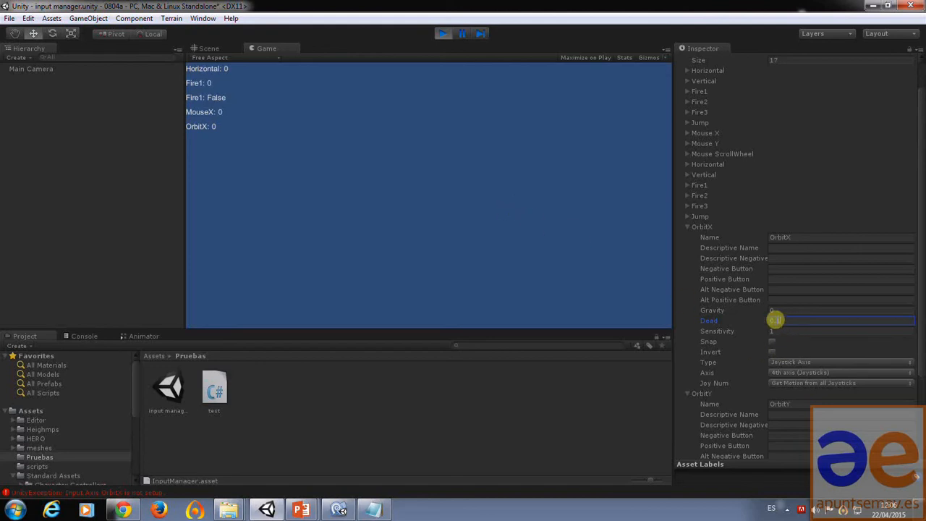
type("5")
left_click(394, 188)
Switch to the PowerPoint slide show and go through the Input Manager slides to the Gamepad Input slide.
mouse_move(300, 509)
left_click(365, 452)
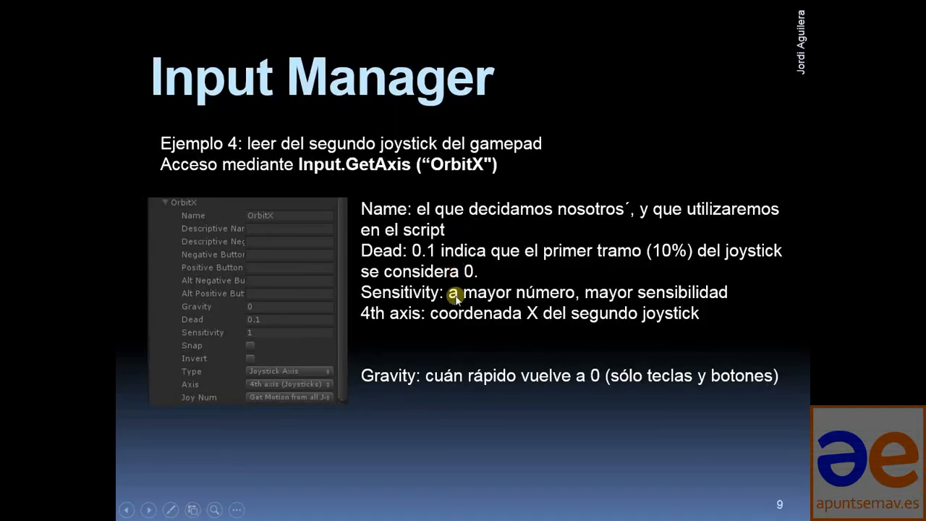
left_click(409, 296)
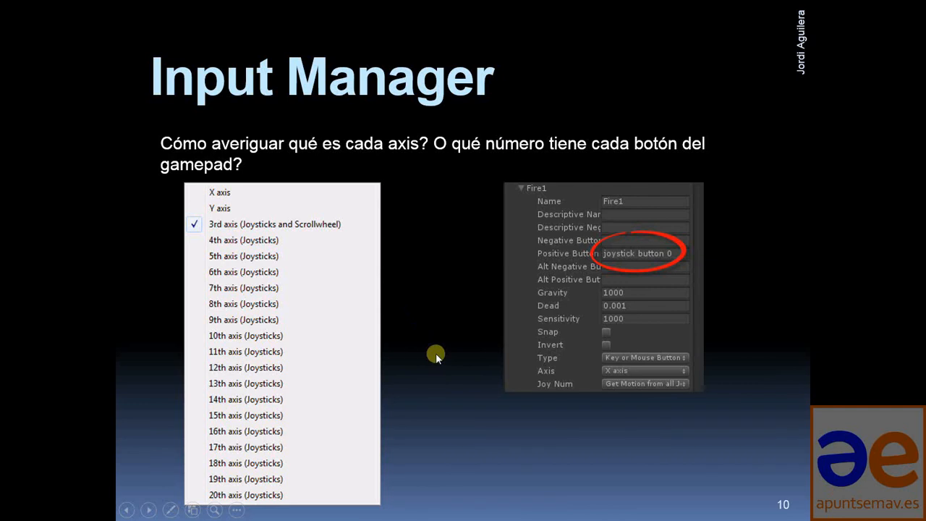
left_click(553, 313)
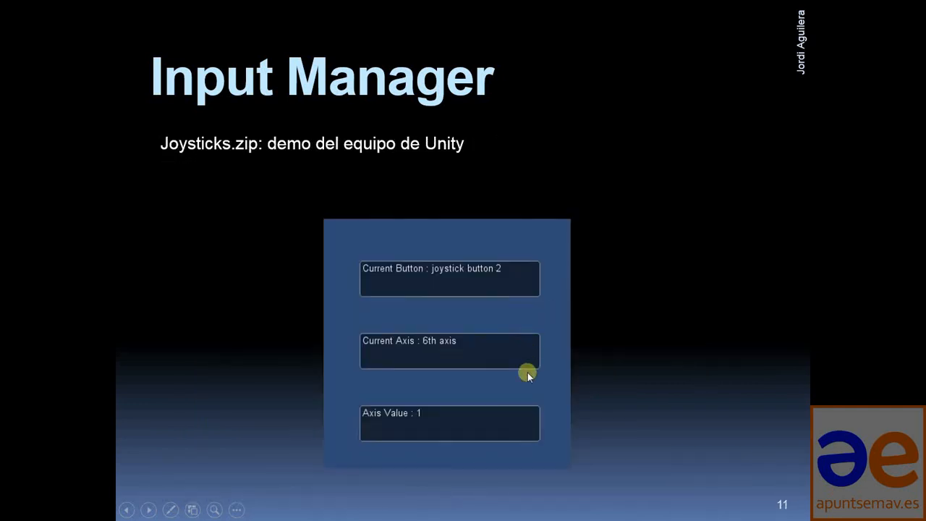
left_click(531, 323)
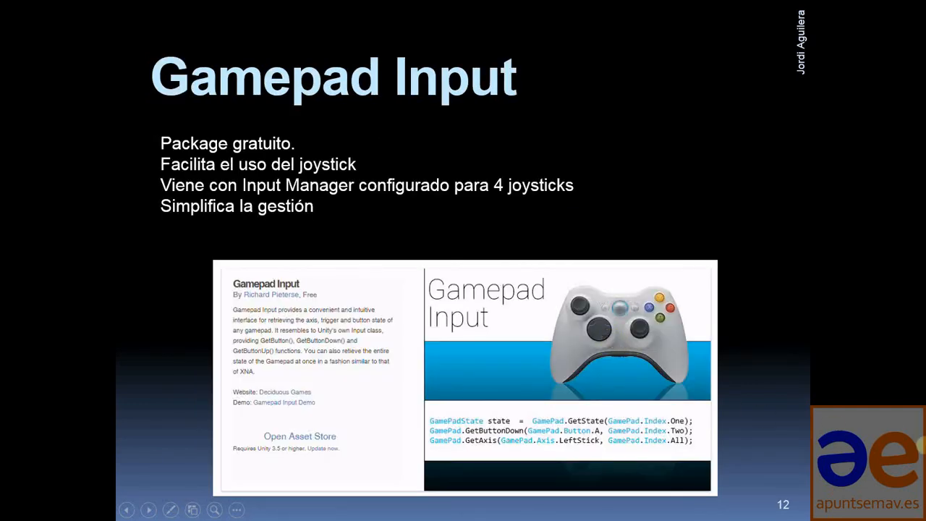
key("Left")
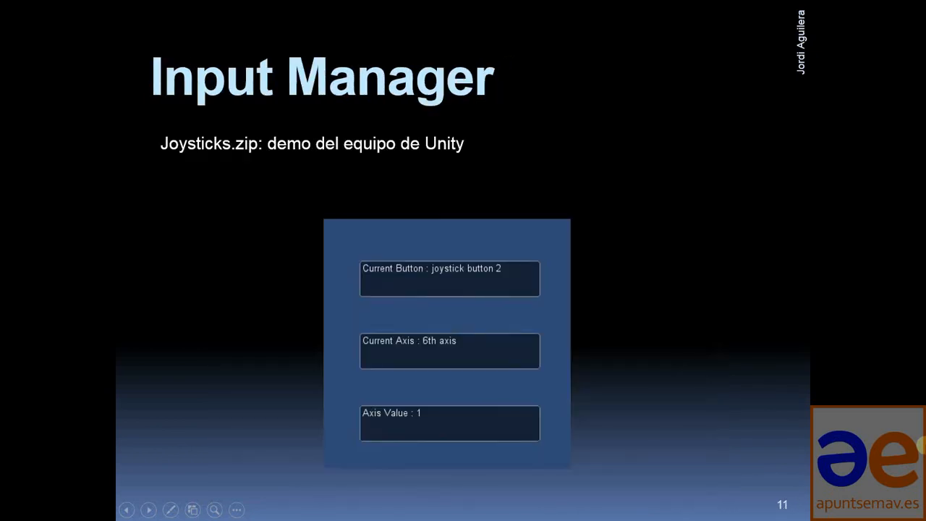
key("Right")
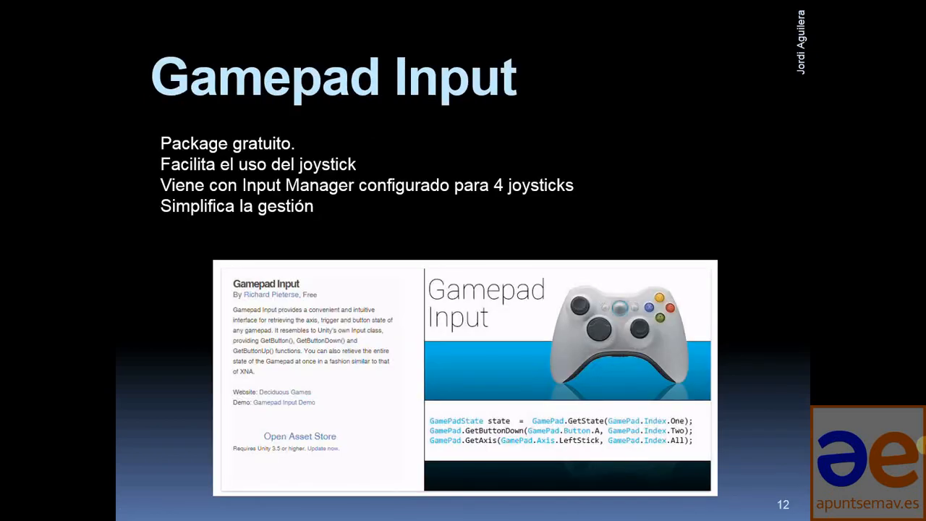